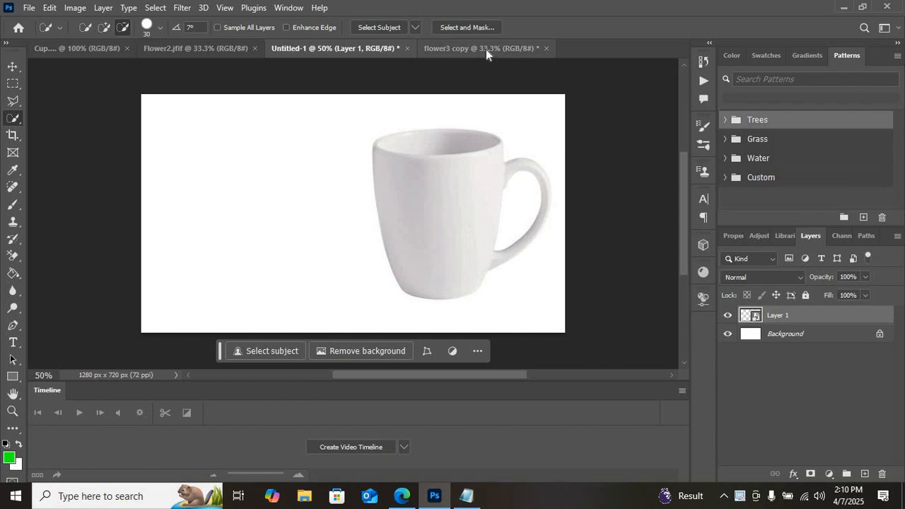
Display the flower3 copy pattern image and check the "Open Pattern Image" instruction in the Cup notes in Notepad.
left_click(486, 49)
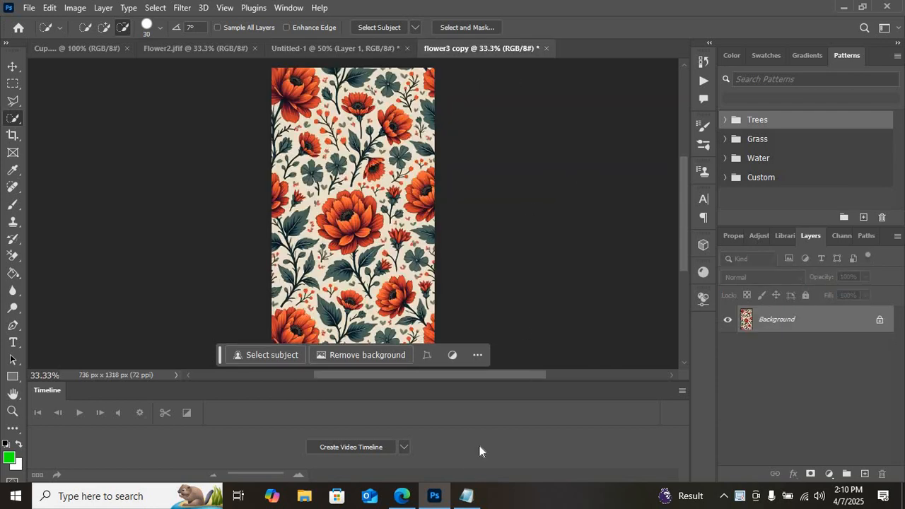
left_click(466, 496)
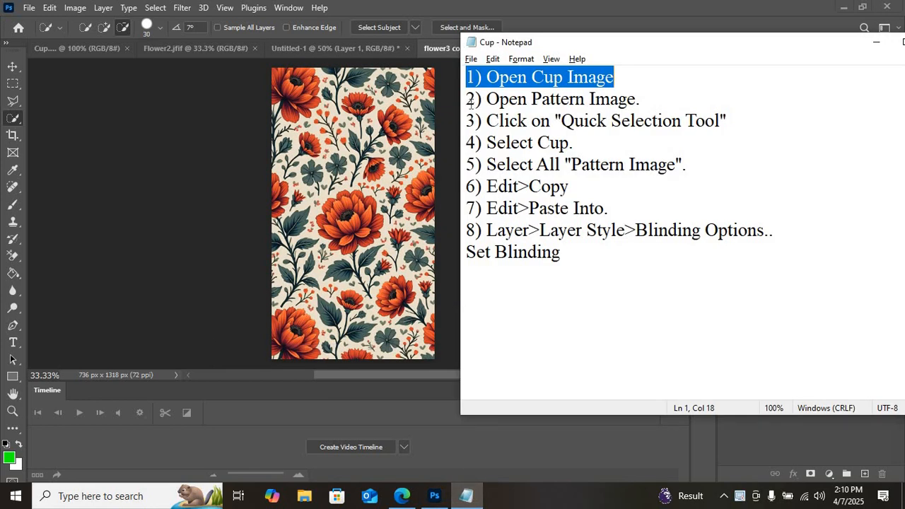
left_click(468, 101)
left_click_drag(469, 102, 646, 106)
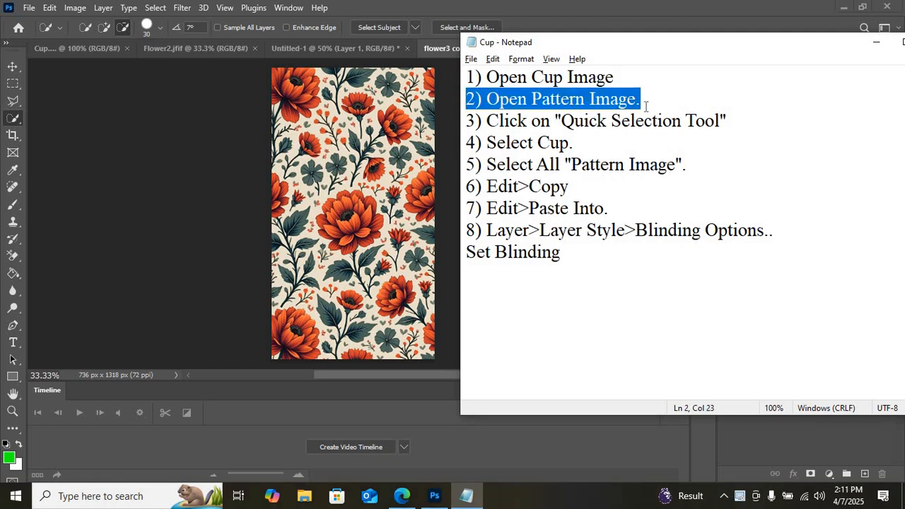
left_click(439, 48)
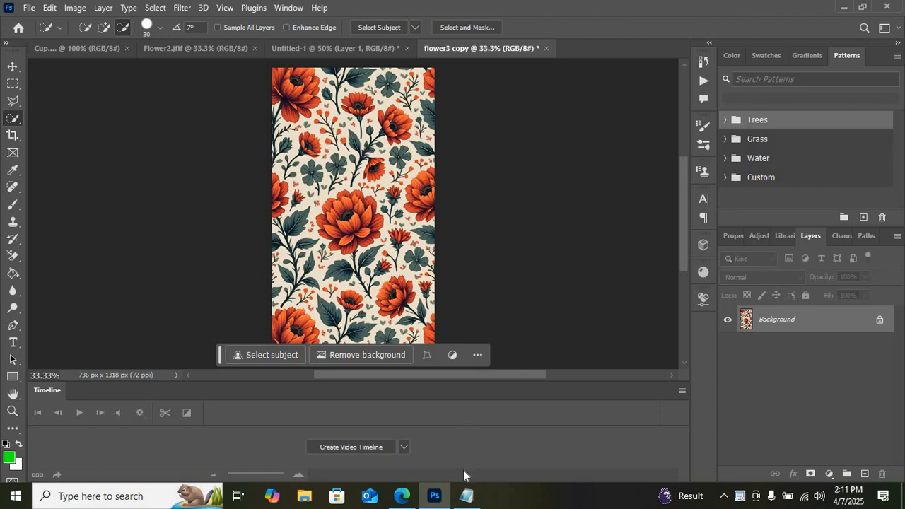
Check instruction 3 in the Cup notes, return to Photoshop and activate the Quick Selection Tool.
left_click(467, 496)
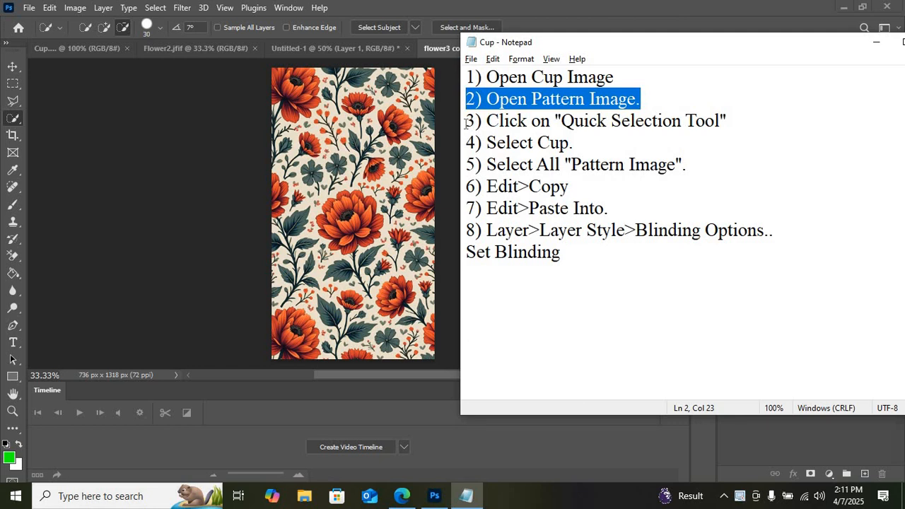
left_click_drag(466, 122, 735, 111)
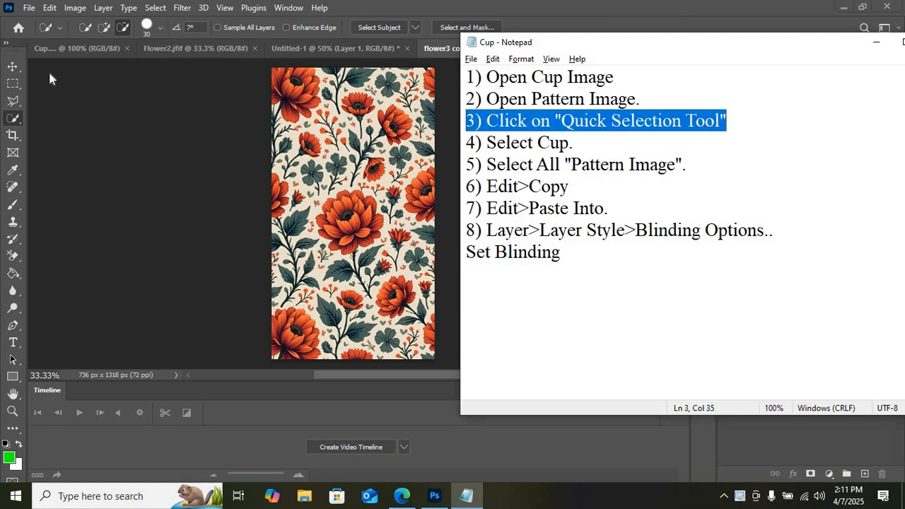
left_click(21, 125)
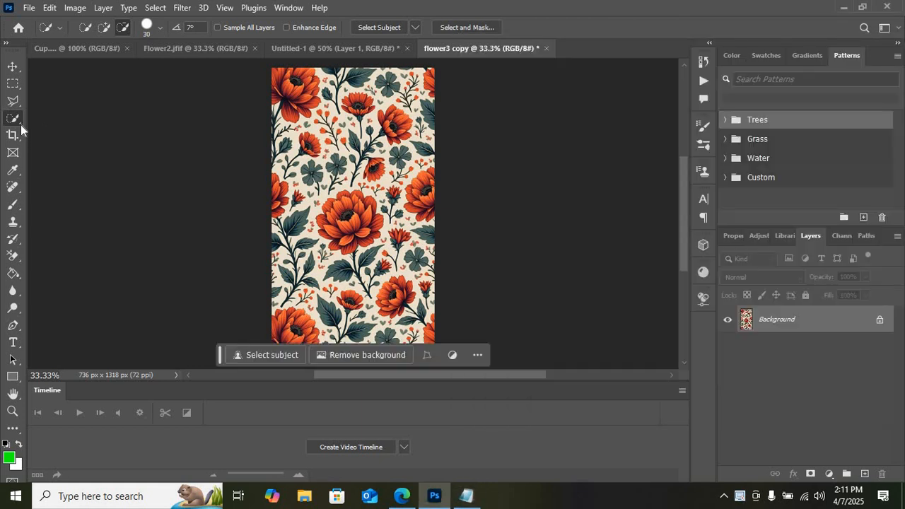
right_click(20, 125)
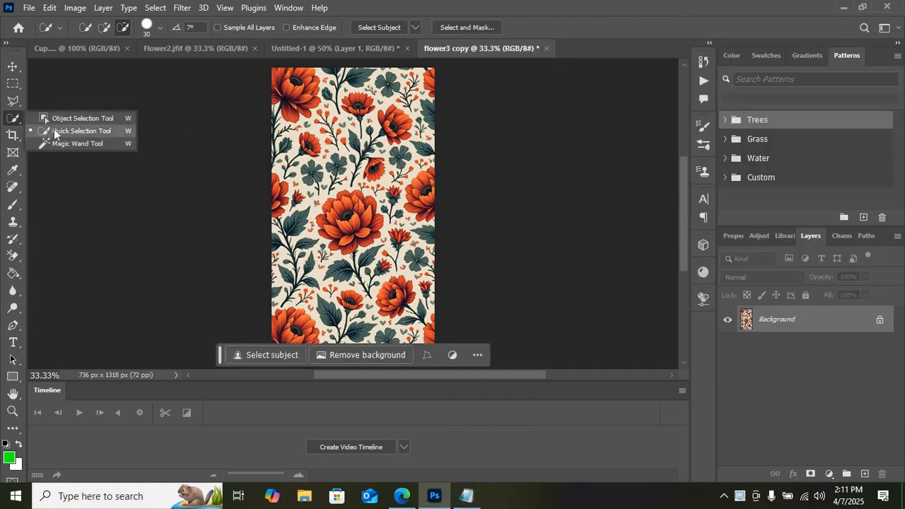
left_click(88, 130)
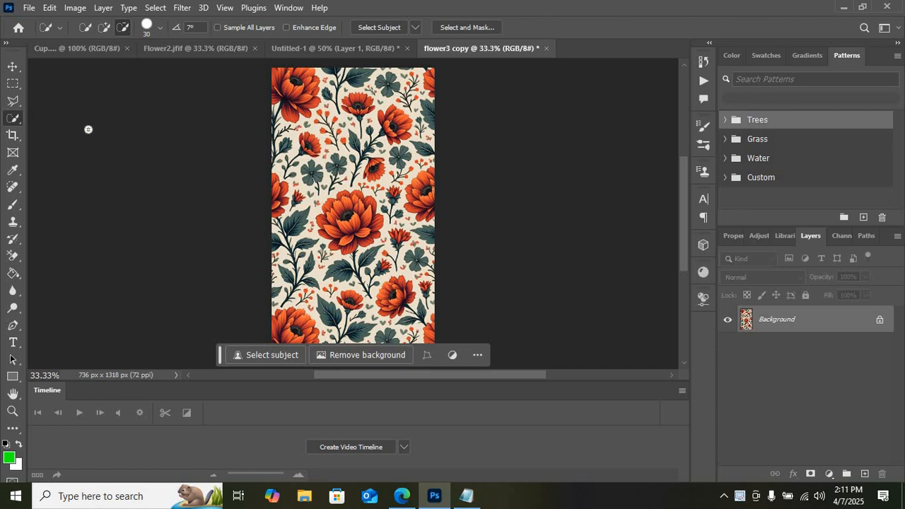
Check instruction 4 in the Cup notes, return to Photoshop and quick-select the white mug in the Untitled-1 document.
left_click(467, 496)
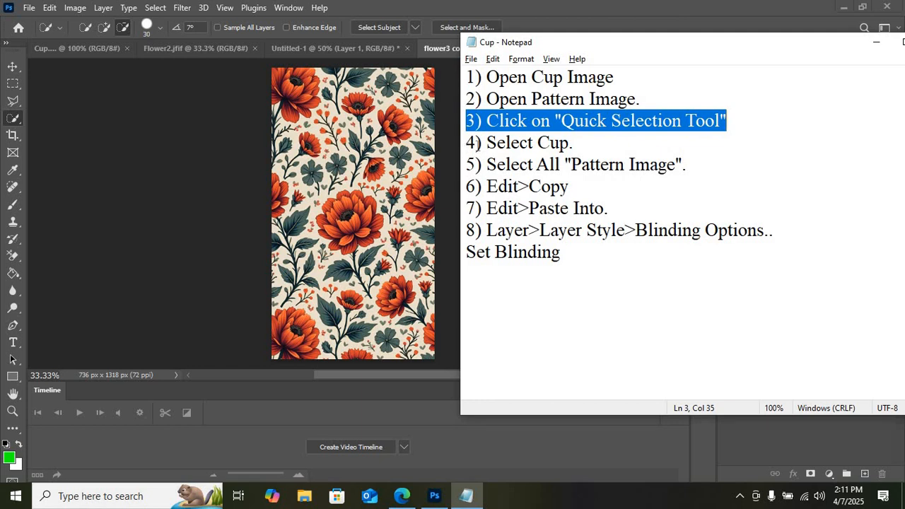
left_click_drag(468, 142, 574, 142)
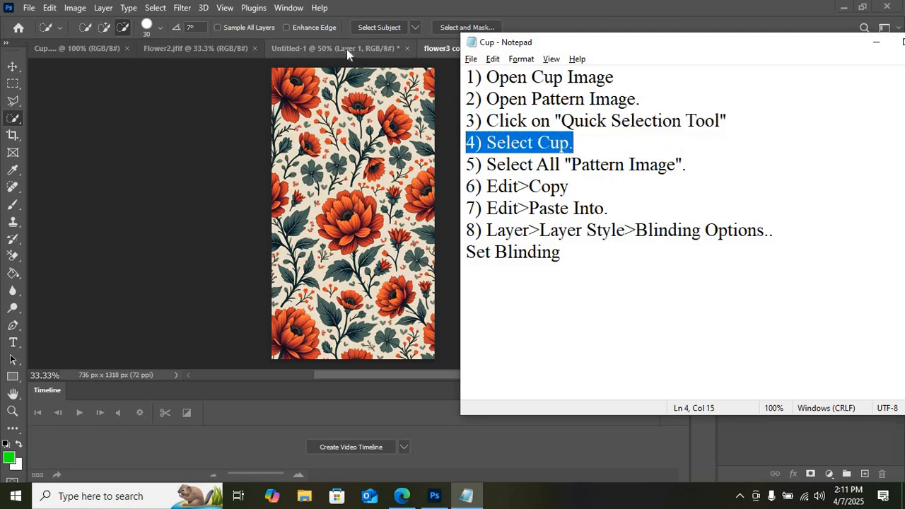
left_click(435, 48)
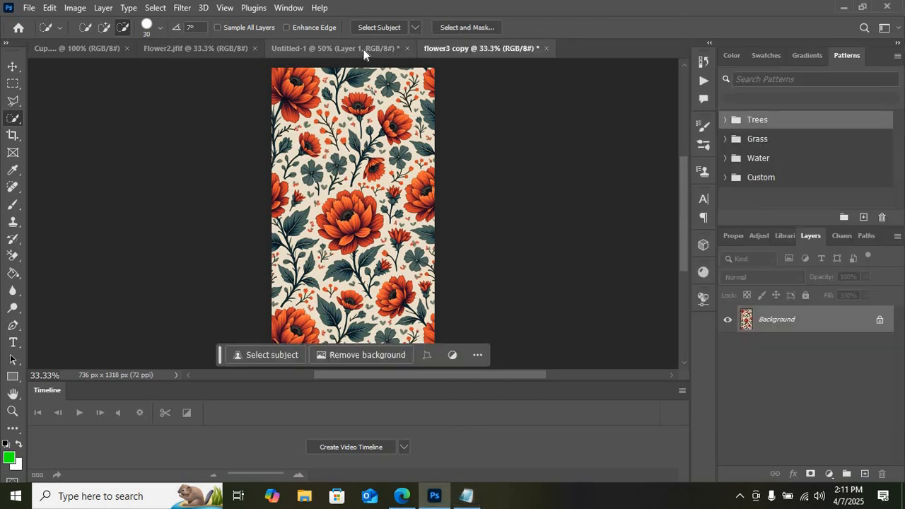
left_click(363, 49)
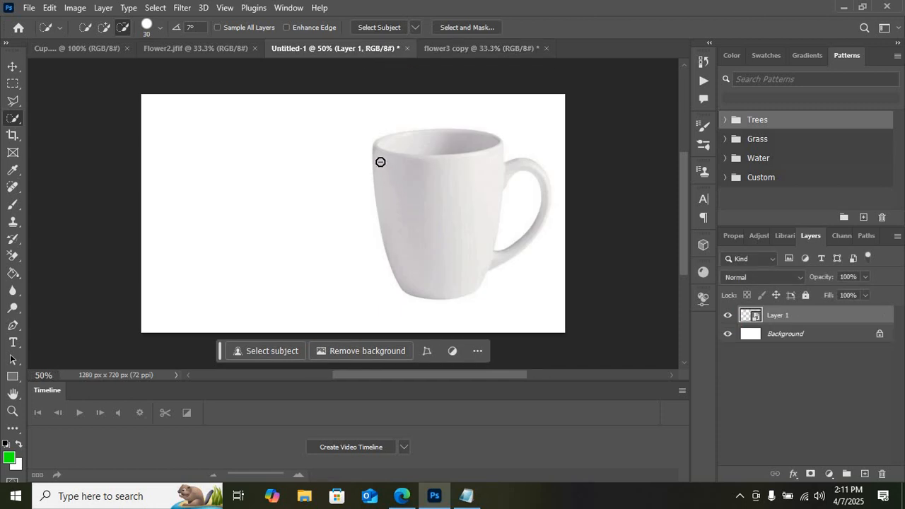
mouse_move(373, 150)
left_mouse_down()
mouse_move(420, 275)
mouse_move(444, 299)
mouse_move(451, 289)
mouse_move(423, 217)
left_mouse_up()
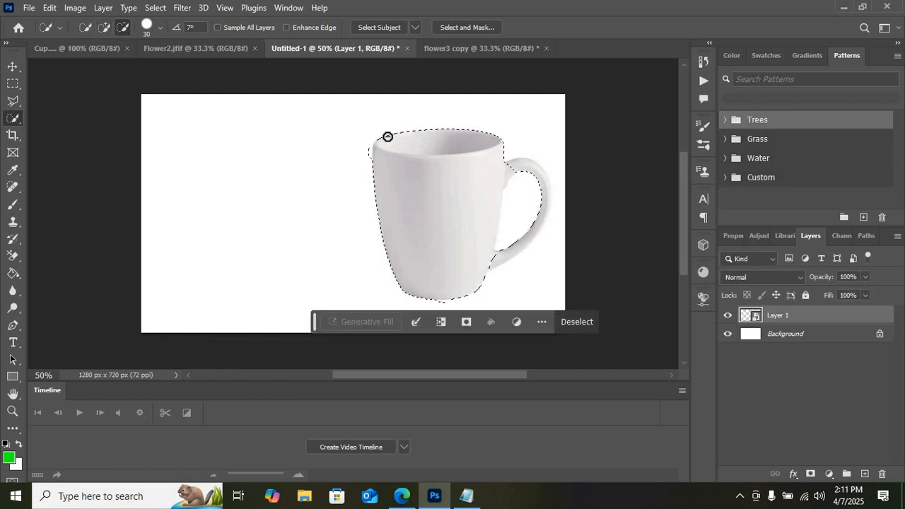
Subtract the mug's inner opening and the excess along its left edge from the selection.
left_click_drag(388, 137, 476, 139)
left_click_drag(383, 138, 375, 148)
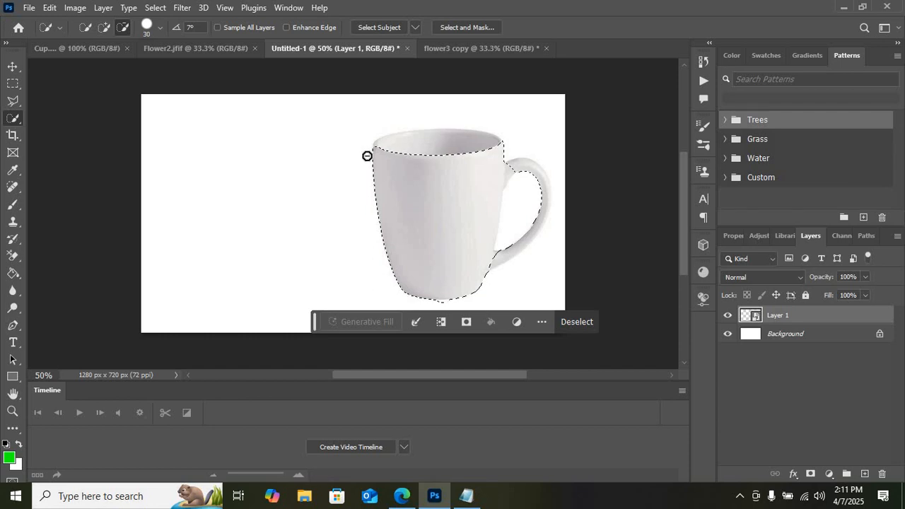
left_click(374, 190)
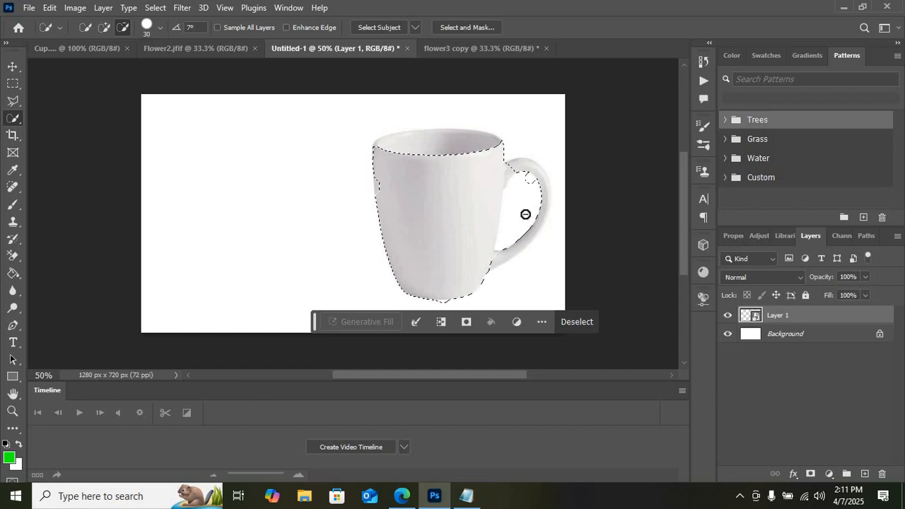
left_click_drag(523, 226, 527, 228)
left_click_drag(539, 194, 541, 185)
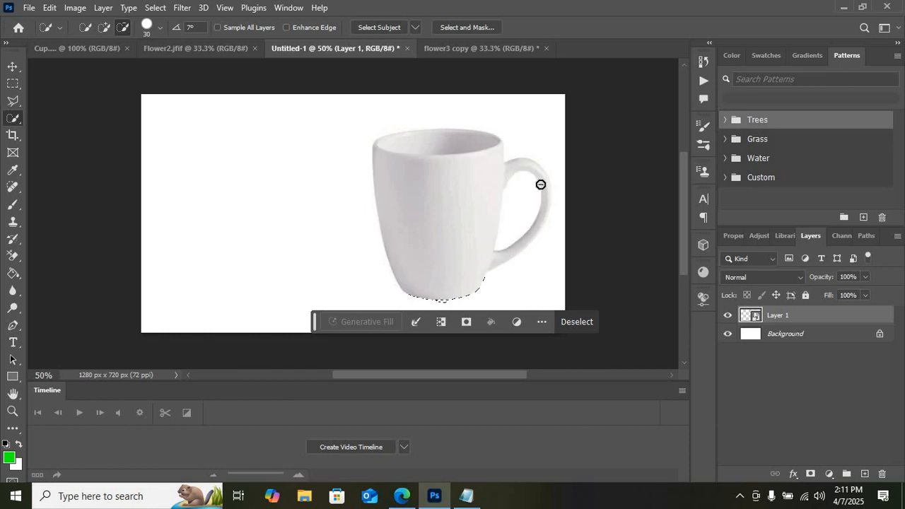
key("ctrl+z")
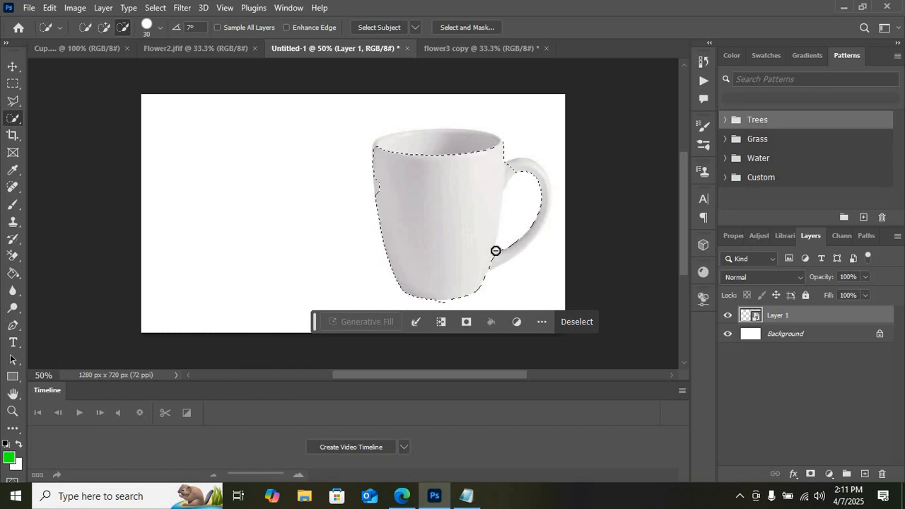
Exclude the handle area, add the mug's outer body back to the selection and subtract the excess at its left edge.
left_click_drag(529, 196, 527, 177)
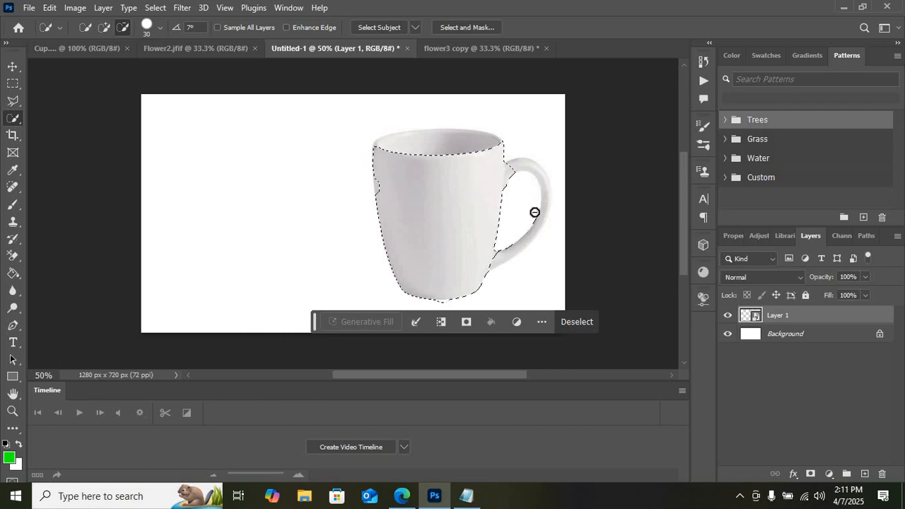
left_click_drag(535, 212, 521, 238)
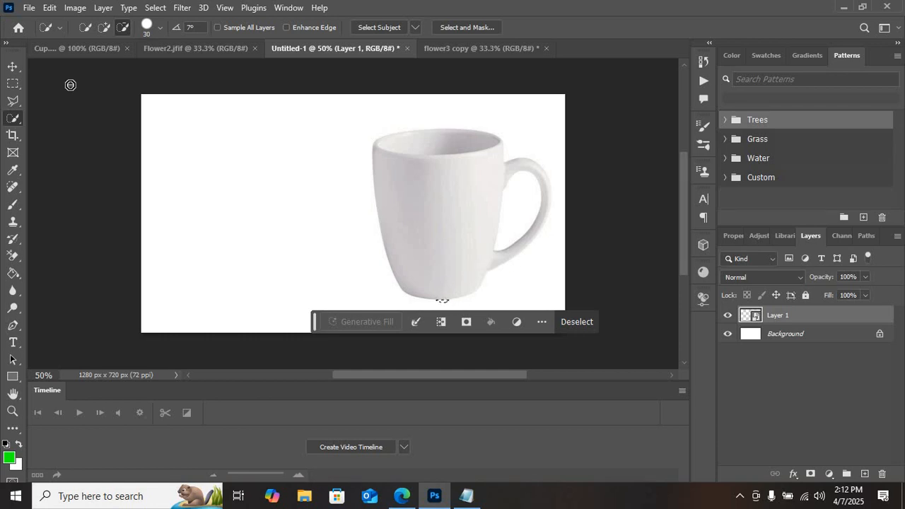
left_click(104, 27)
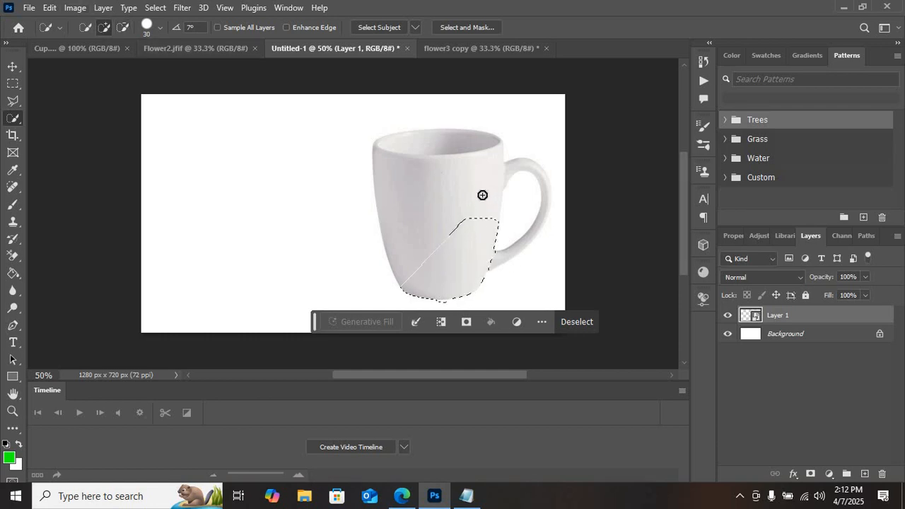
mouse_move(482, 196)
left_mouse_down()
mouse_move(411, 190)
mouse_move(387, 176)
left_mouse_up()
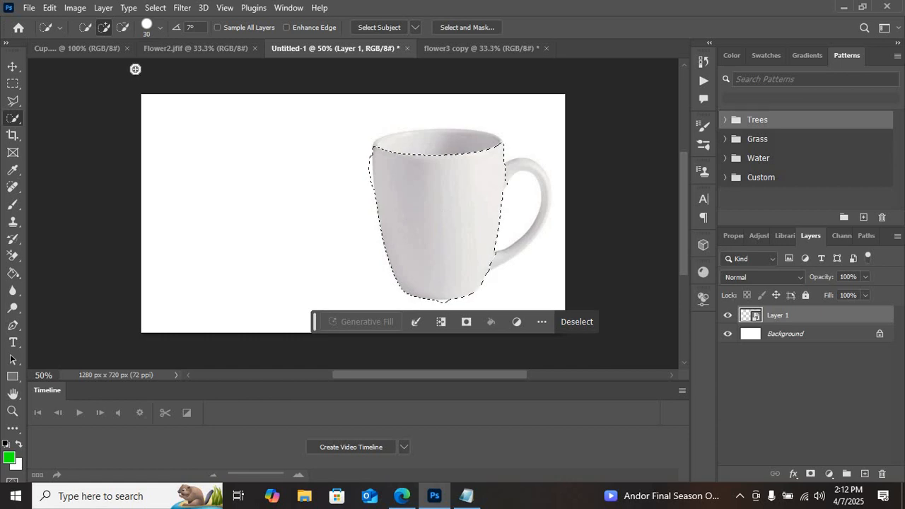
left_click(122, 26)
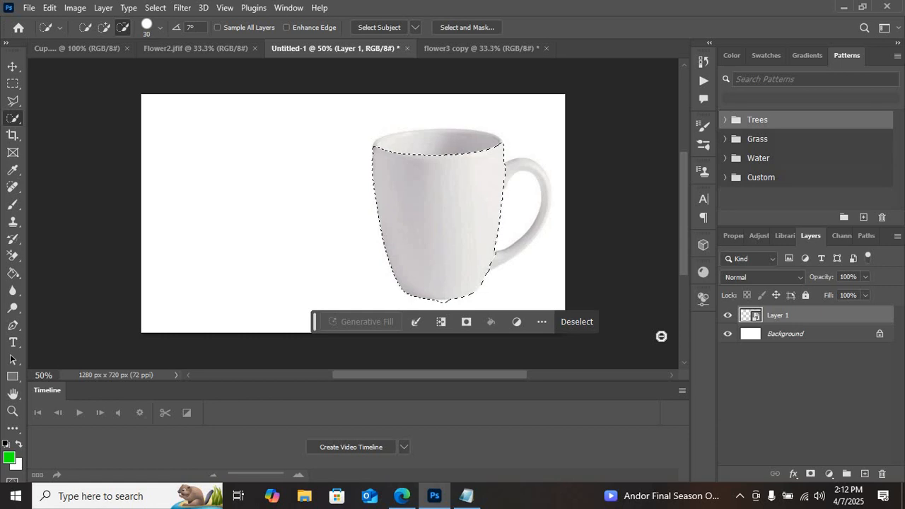
Check instruction 5 in the Cup notes, return to Photoshop and select the entire canvas of the flower3 copy pattern image.
left_click(466, 496)
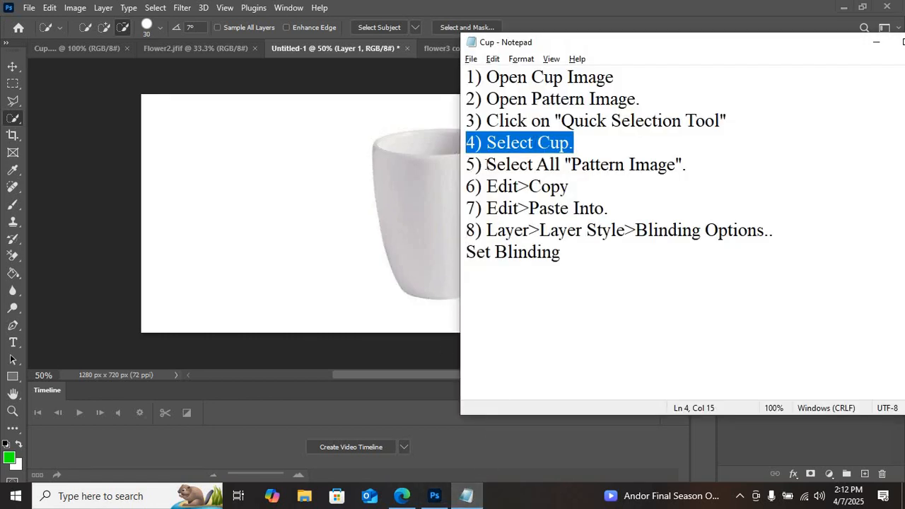
left_click_drag(469, 165, 688, 165)
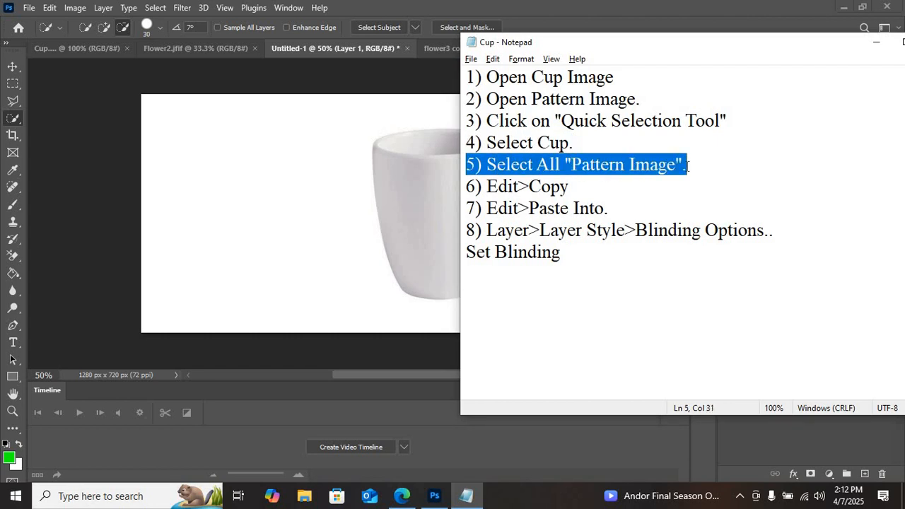
key("alt+Tab")
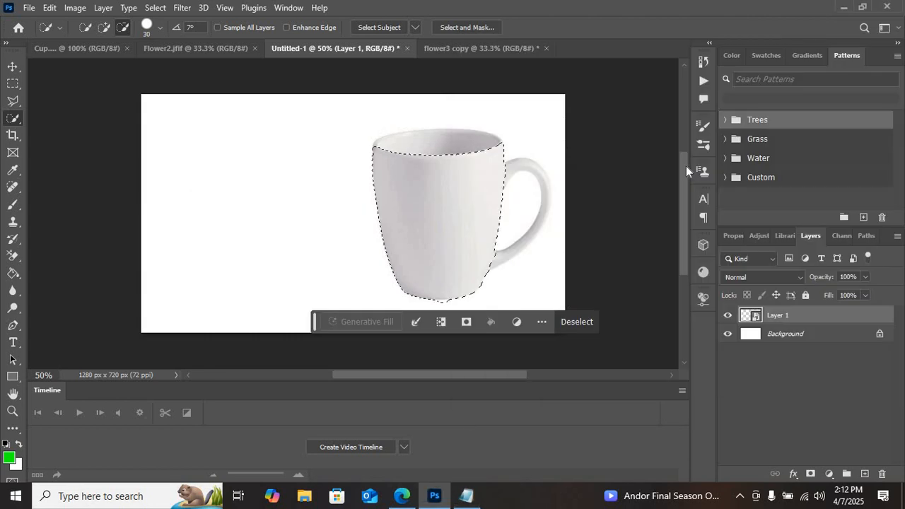
left_click(448, 50)
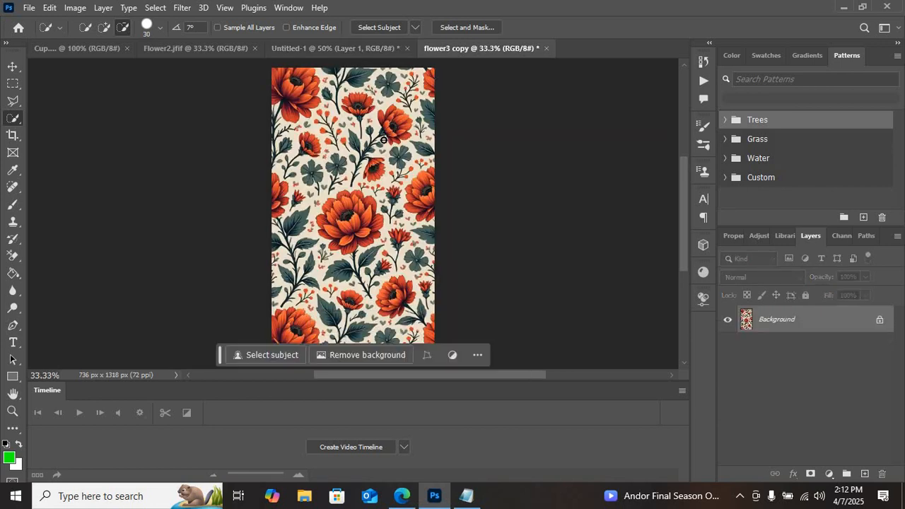
key("ctrl+a")
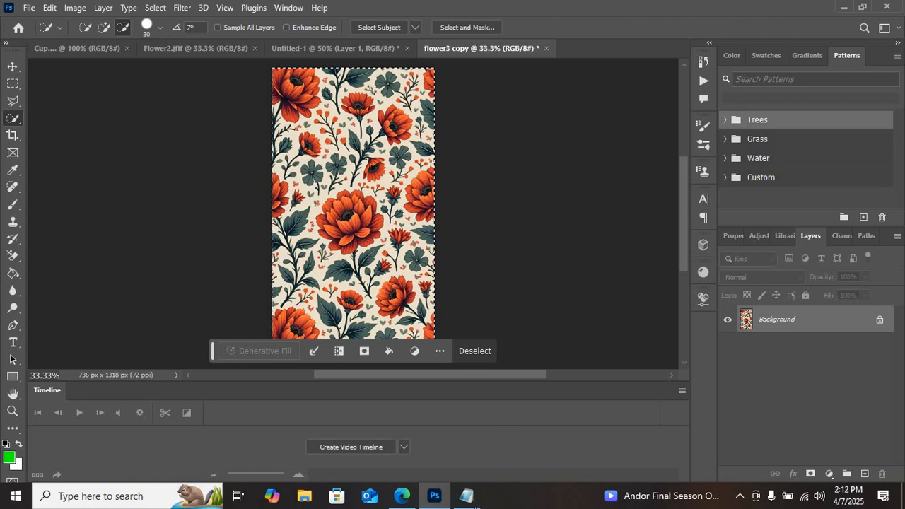
Check the copy instruction in the Cup notes, return to Photoshop and copy the selected flower pattern.
left_click(466, 496)
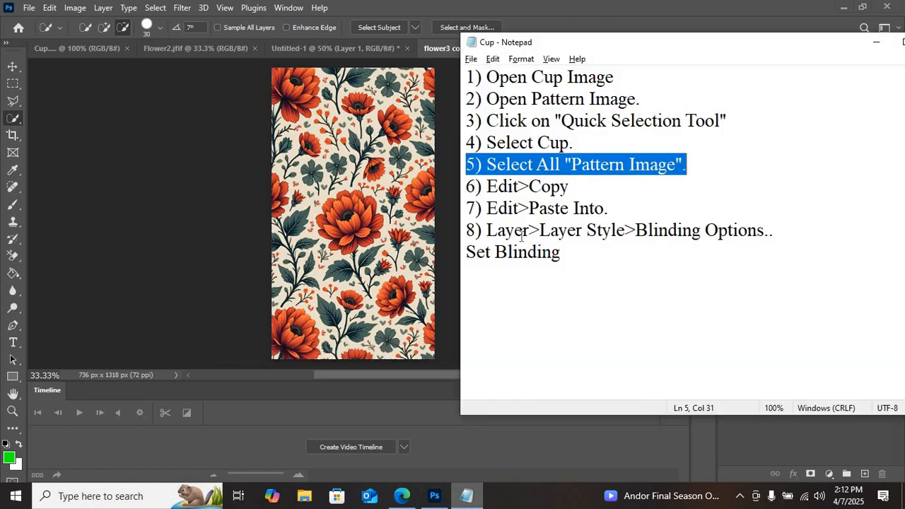
left_click(467, 186)
left_click(583, 195)
key("alt+Tab")
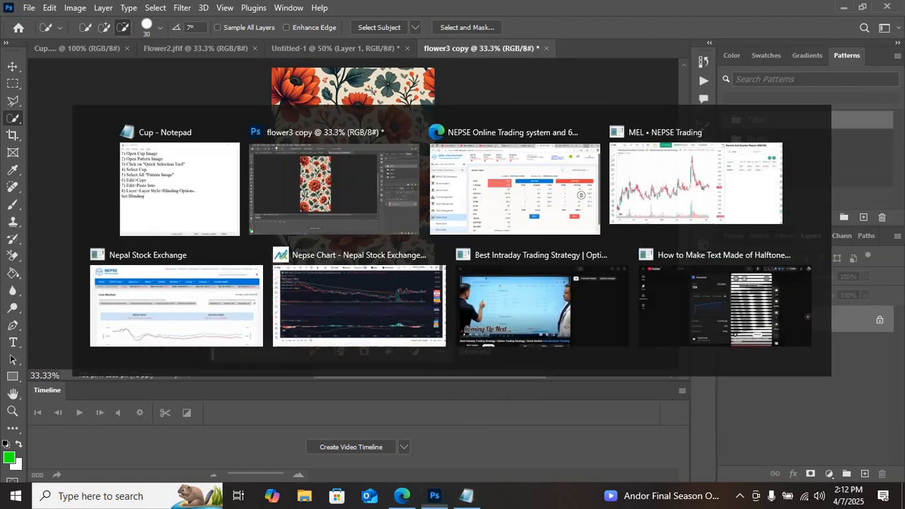
left_click(49, 7)
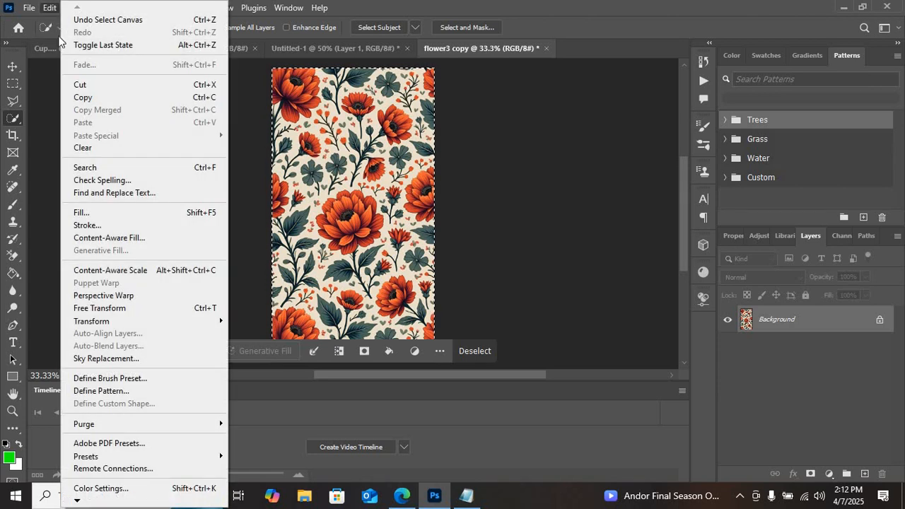
left_click(83, 98)
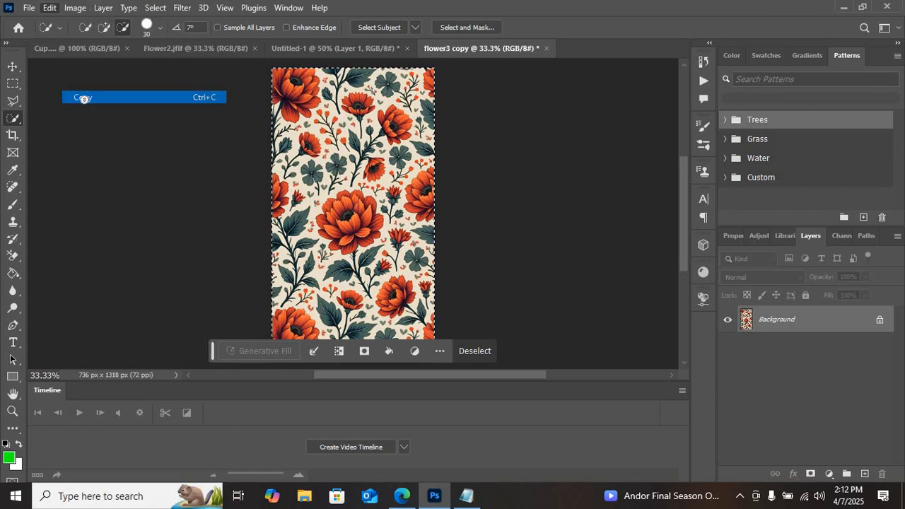
Check instruction 7 in the Cup notes, return to the mug document in Photoshop and paste the pattern into the mug body selection.
left_click(466, 495)
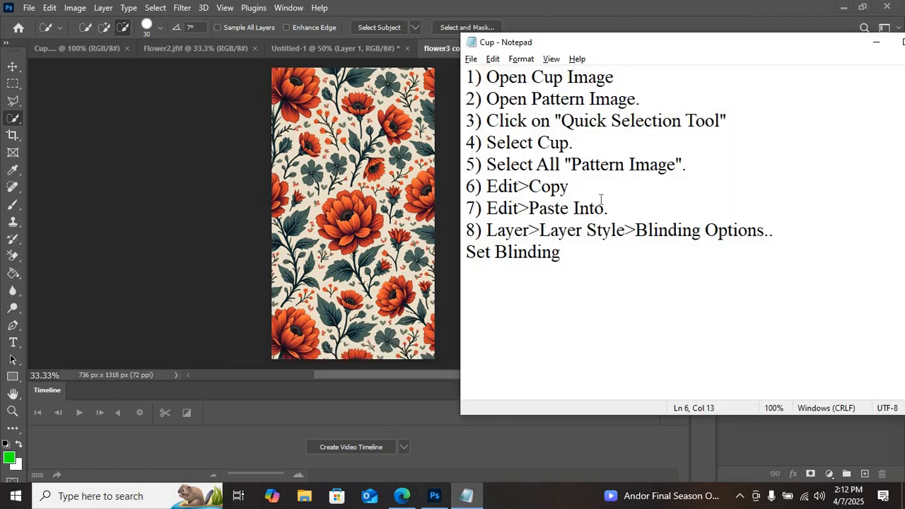
left_click_drag(610, 208, 466, 210)
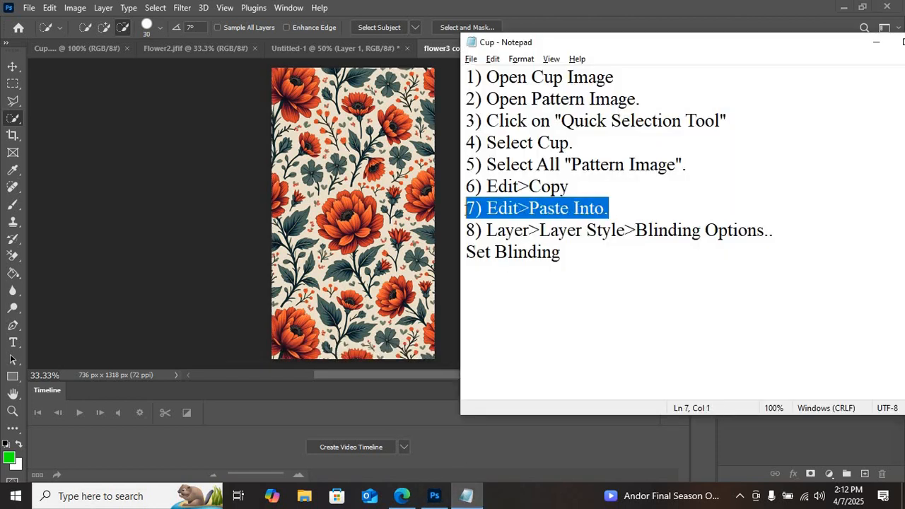
left_click(442, 48)
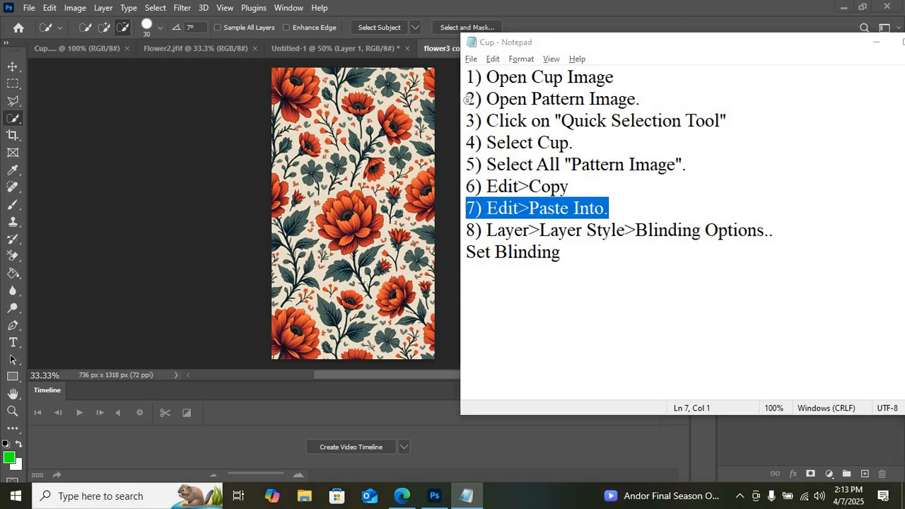
left_click(341, 48)
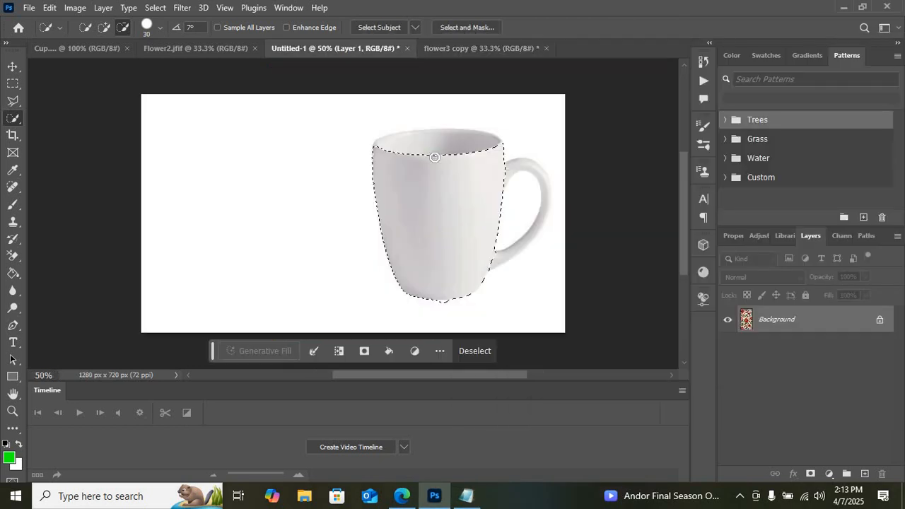
left_click(50, 9)
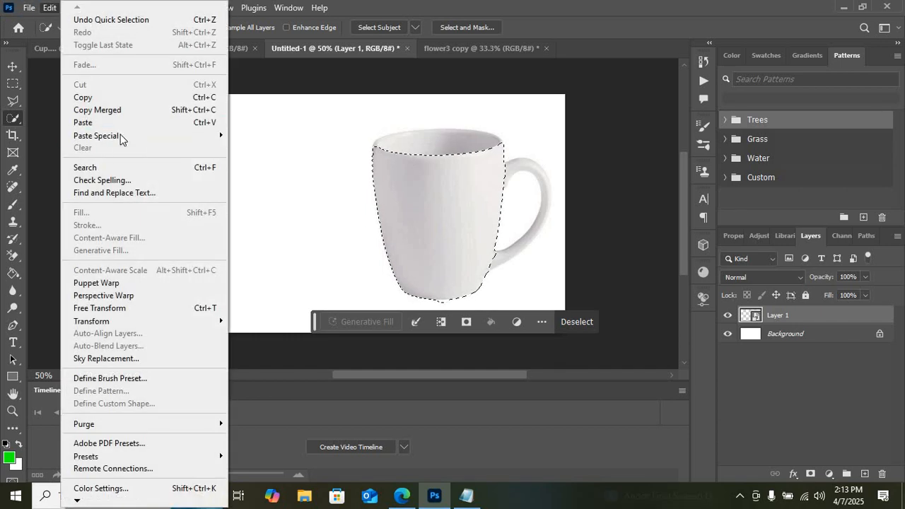
mouse_move(121, 138)
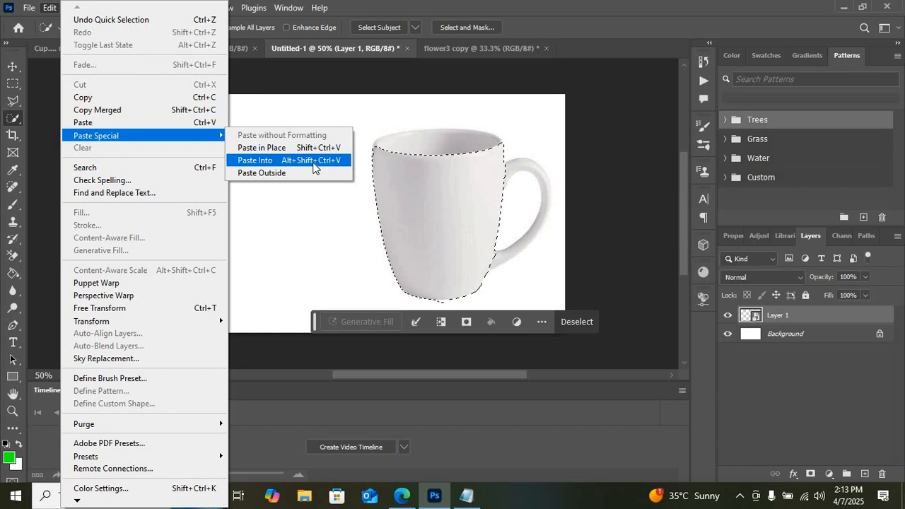
left_click(314, 160)
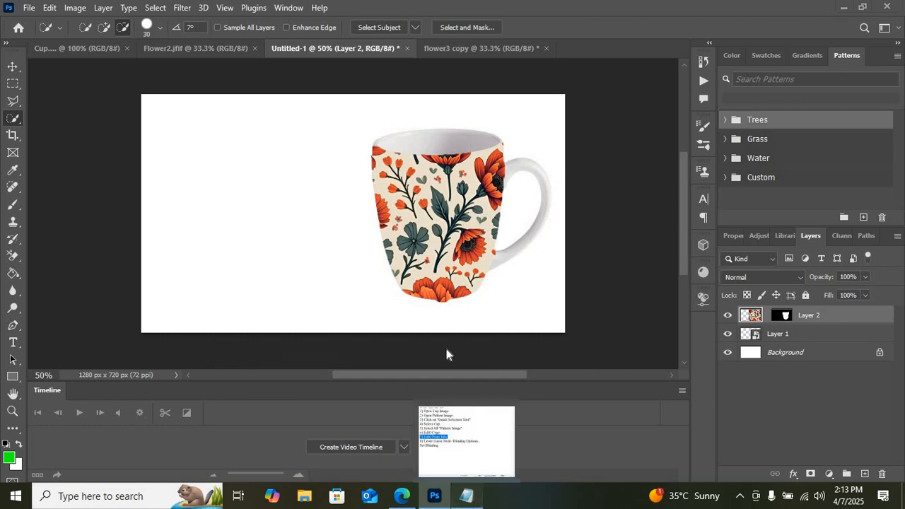
Check instruction 8 in the Cup notes, return to Photoshop and open the Blending Options of the pasted pattern layer beside the mug.
left_click(467, 497)
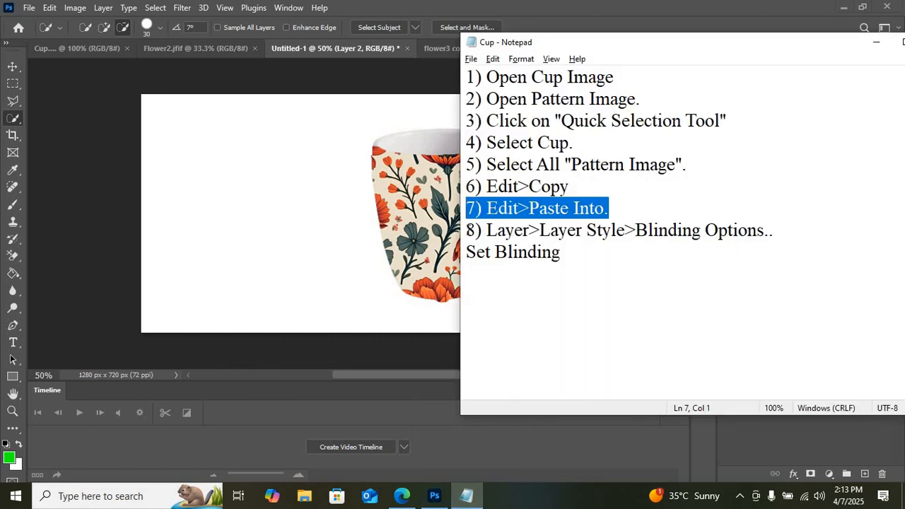
left_click_drag(467, 229, 777, 226)
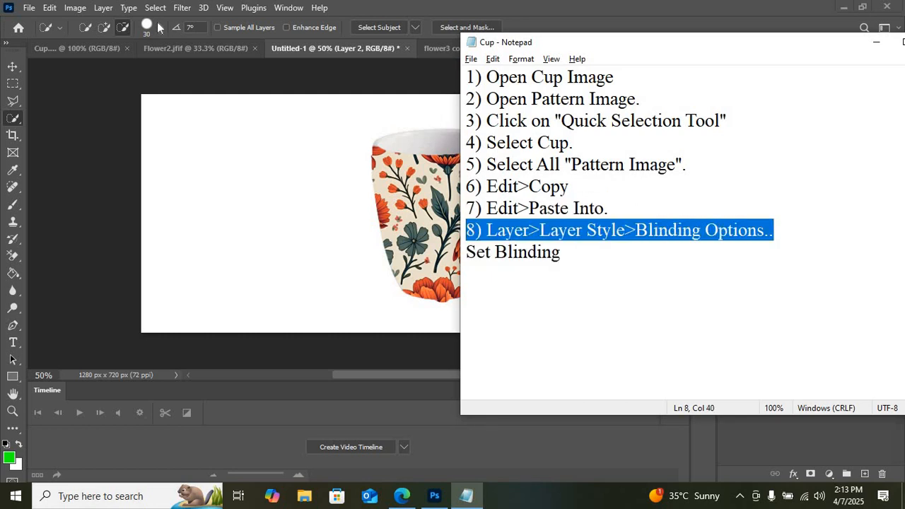
left_click(107, 10)
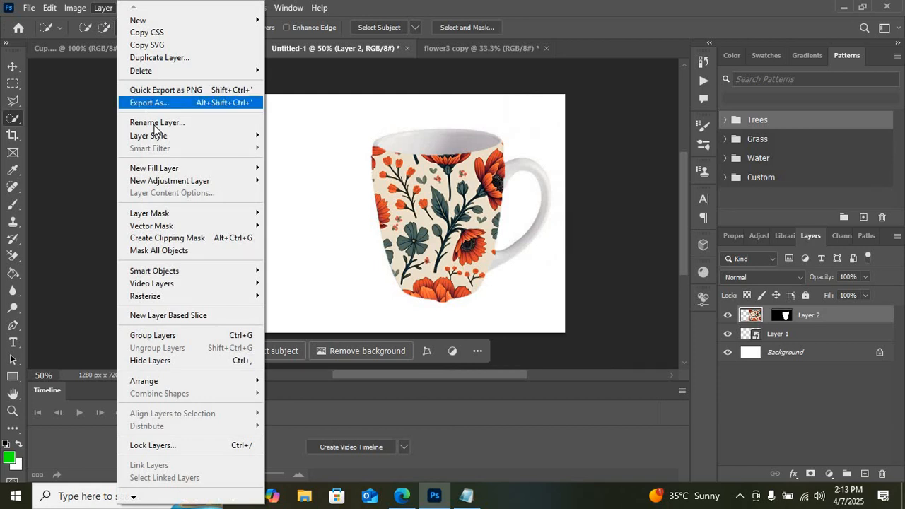
mouse_move(239, 137)
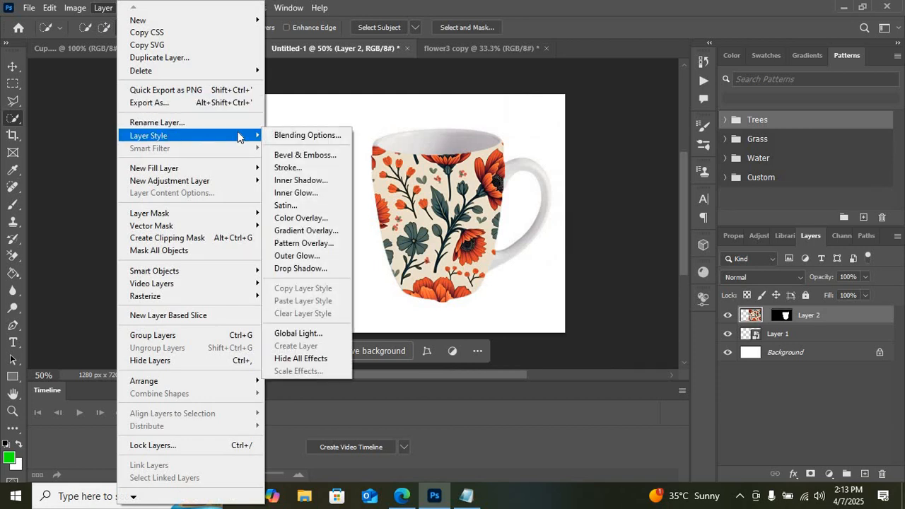
left_click(308, 136)
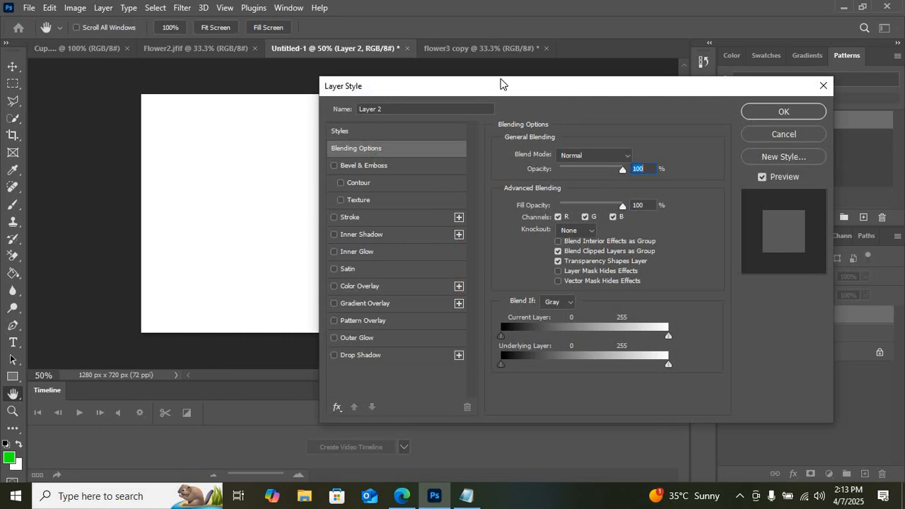
left_click_drag(478, 92, 686, 56)
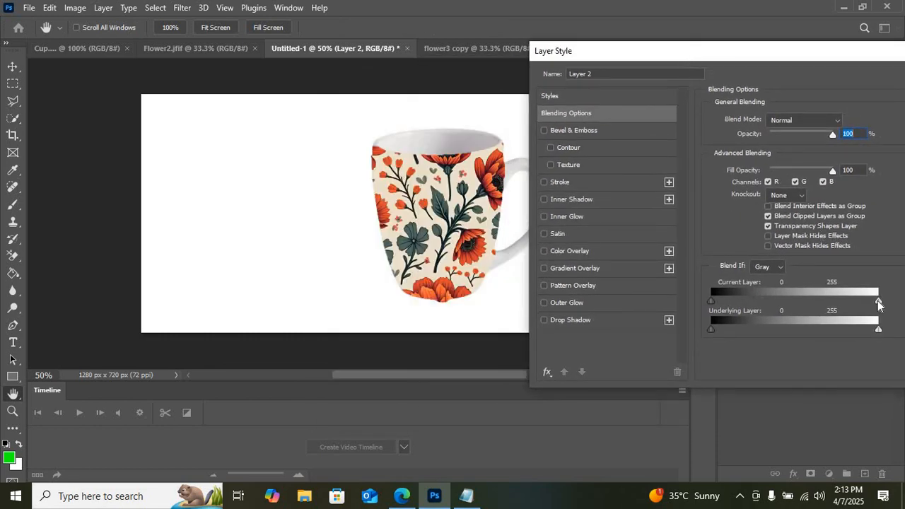
Try white-point values of 128, 127 and 173 for the pattern layer's Current Layer range under Blend If Gray.
left_click_drag(879, 302, 795, 300)
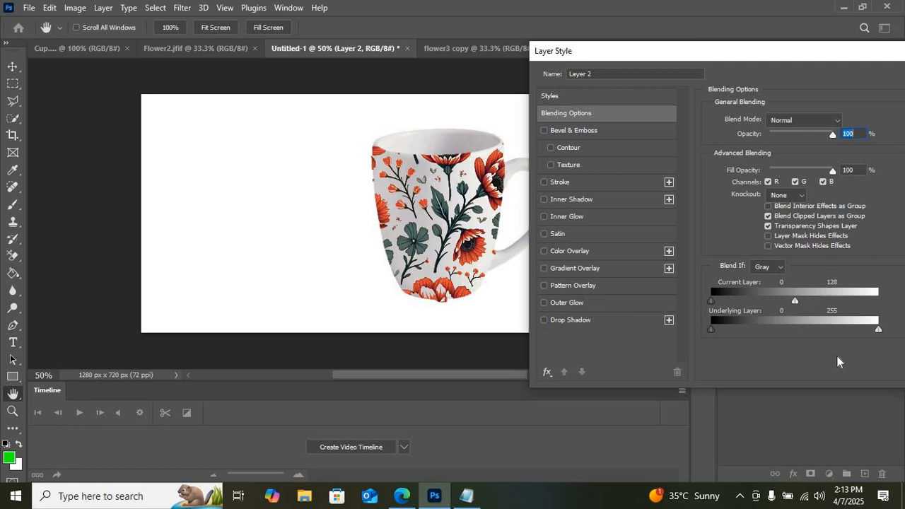
mouse_move(878, 330)
left_mouse_down()
mouse_move(832, 329)
mouse_move(884, 331)
left_mouse_up()
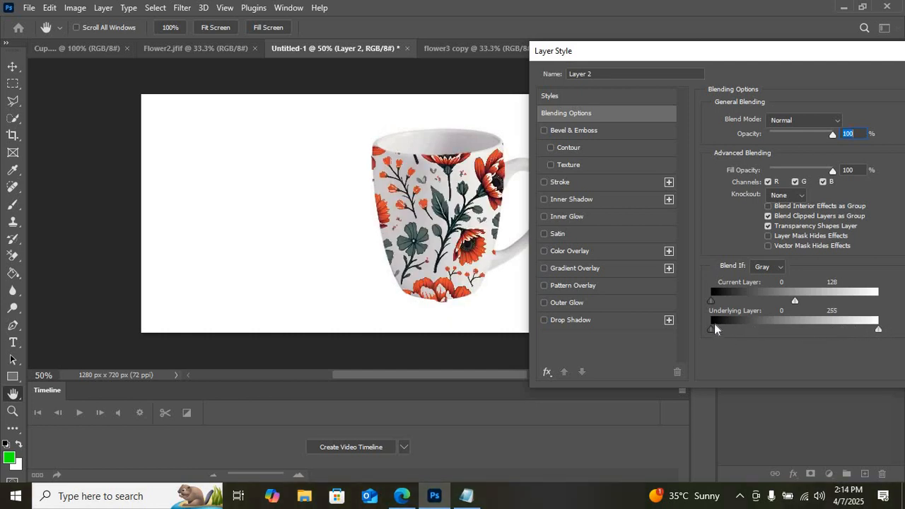
mouse_move(795, 300)
left_mouse_down()
mouse_move(811, 297)
mouse_move(778, 303)
mouse_move(794, 303)
left_mouse_up()
left_click_drag(713, 55, 745, 77)
left_click_drag(712, 77, 675, 77)
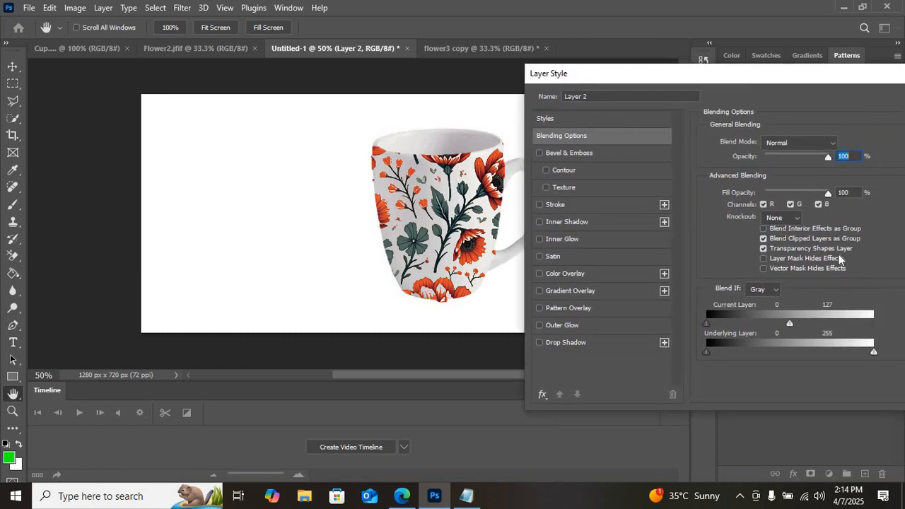
mouse_move(708, 326)
left_mouse_down()
mouse_move(738, 323)
mouse_move(700, 324)
left_mouse_up()
left_click_drag(792, 325, 821, 328)
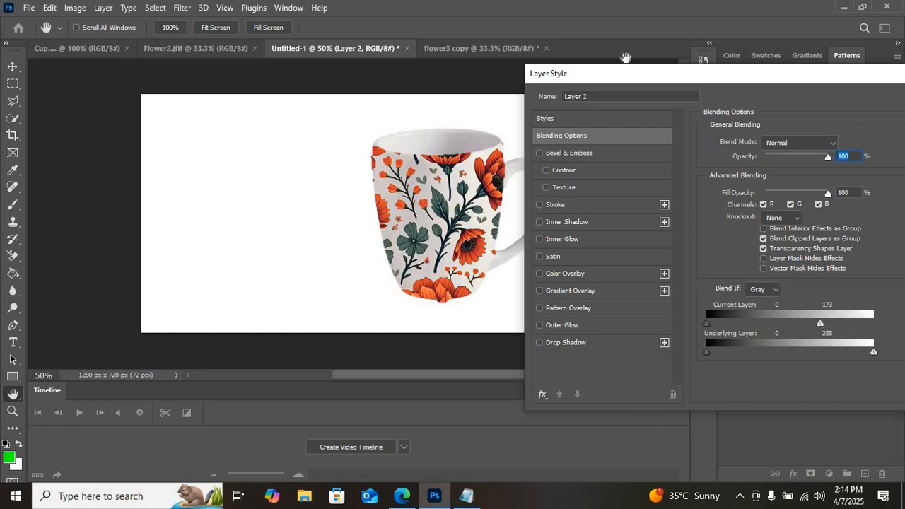
Set the white point of the Current Layer range under Blend If Gray to 154 and apply the layer style.
left_click_drag(718, 68, 515, 86)
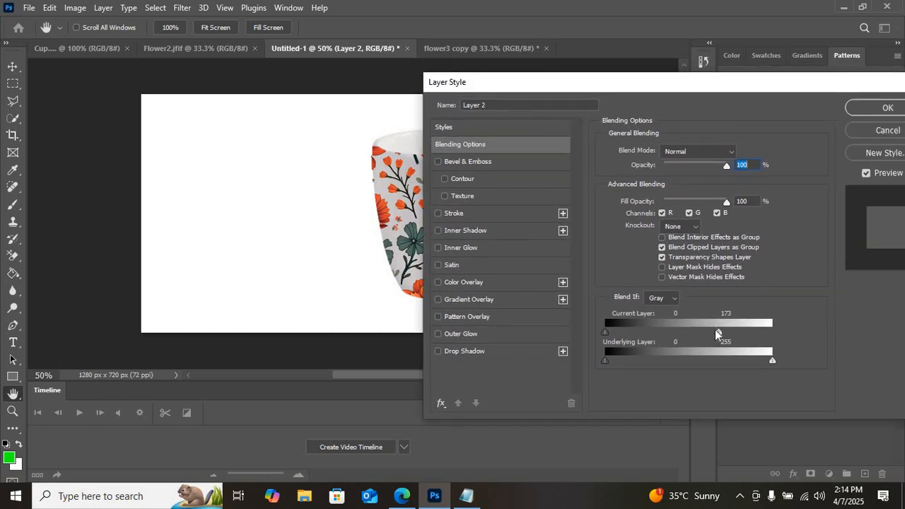
left_click_drag(700, 333, 693, 333)
left_click_drag(603, 81, 712, 57)
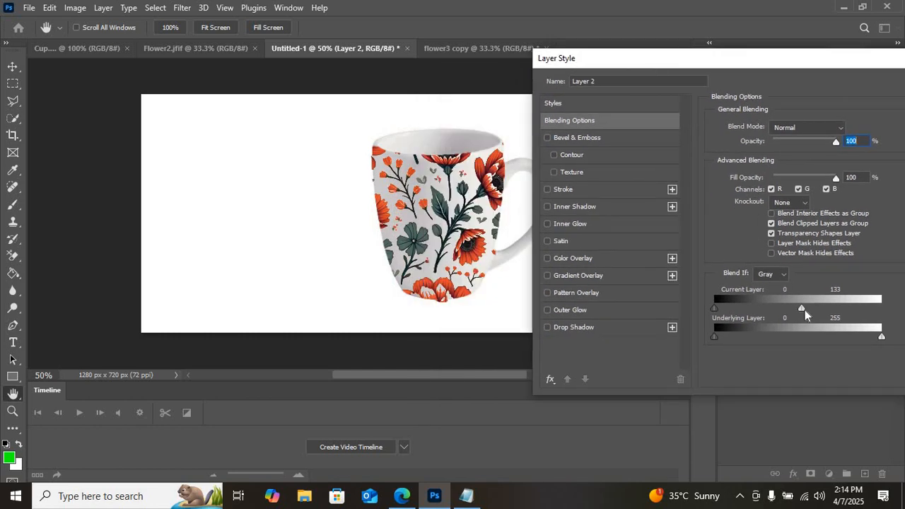
mouse_move(802, 311)
left_mouse_down()
mouse_move(781, 312)
mouse_move(873, 308)
mouse_move(815, 311)
left_mouse_up()
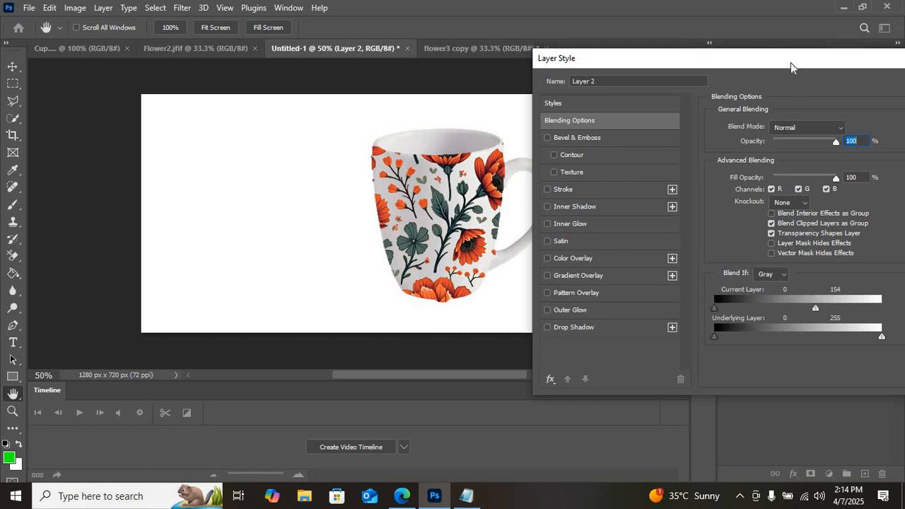
left_click_drag(848, 61, 630, 83)
left_click(778, 107)
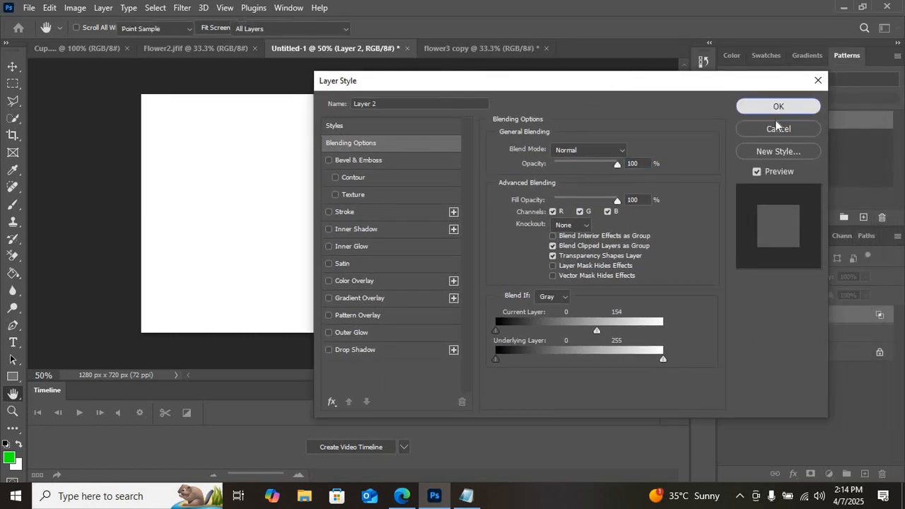